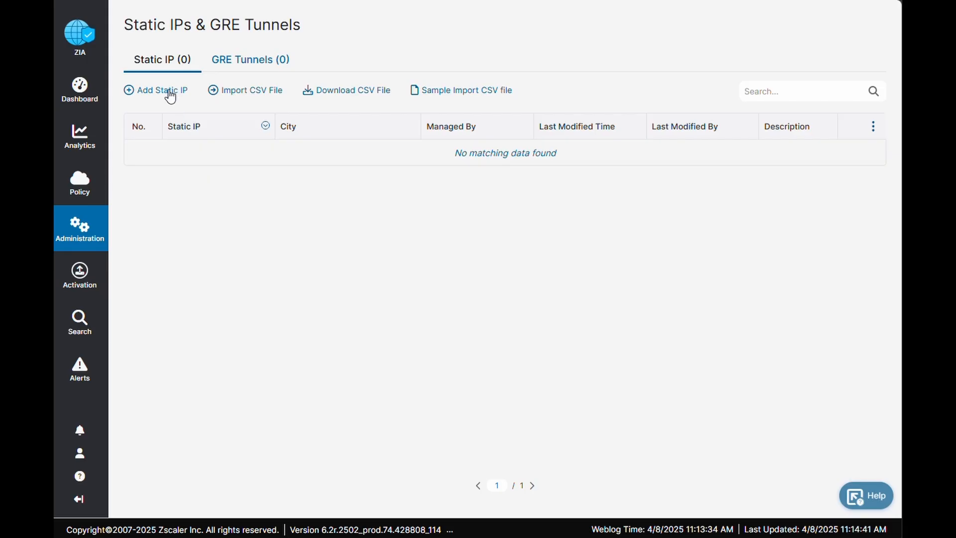
- Start a new static IP configuration with address 81.132.175.248 and the description Remote Office
click(169, 91)
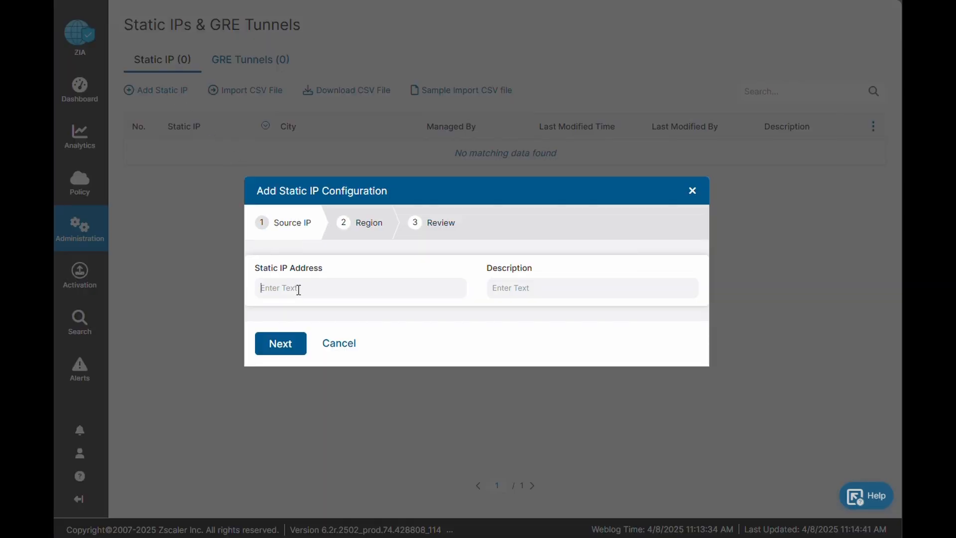
text(81.132.)
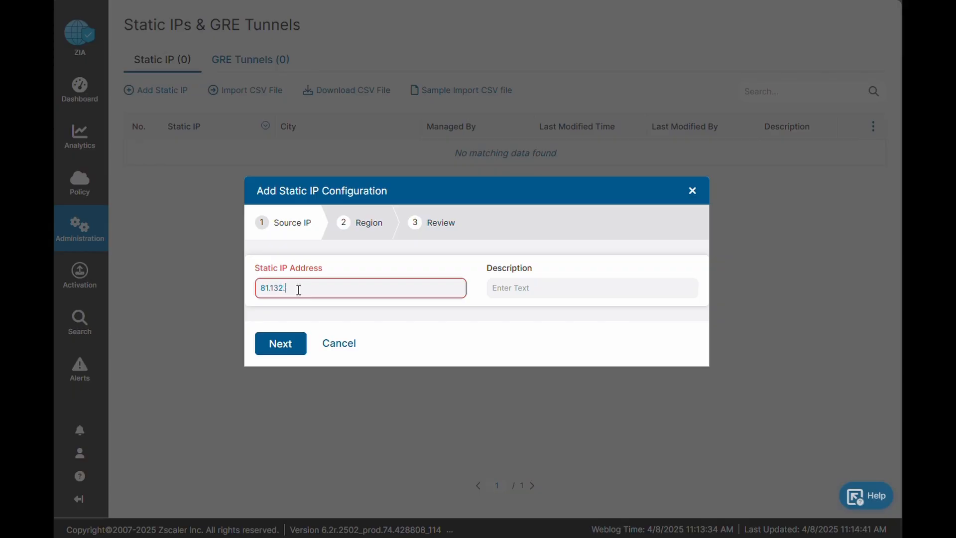
text(175.248)
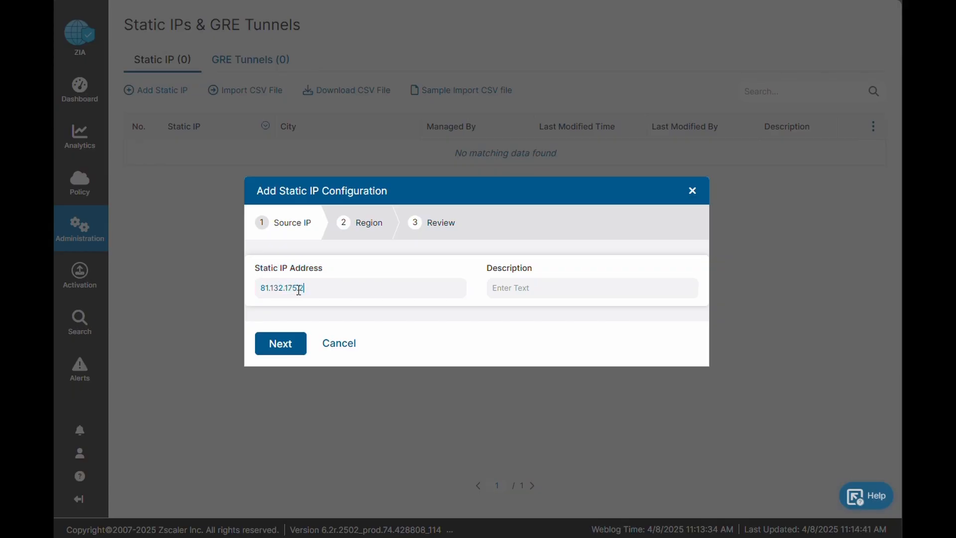
click(518, 287)
key(Caps_Lock)
text(Re)
key(Caps_Lock)
text(emote Office)
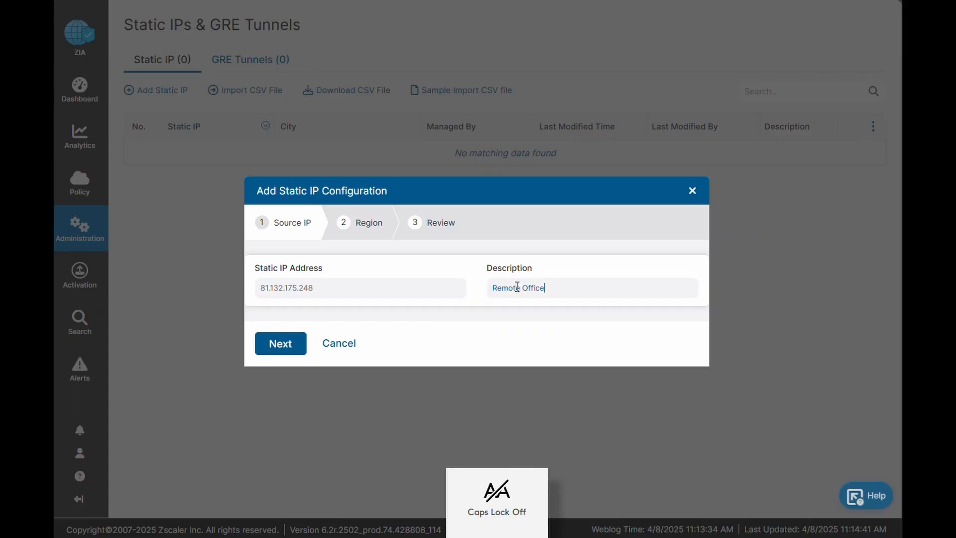
- Save the static IP configuration with the automatic region selection and activate the pending change
click(281, 343)
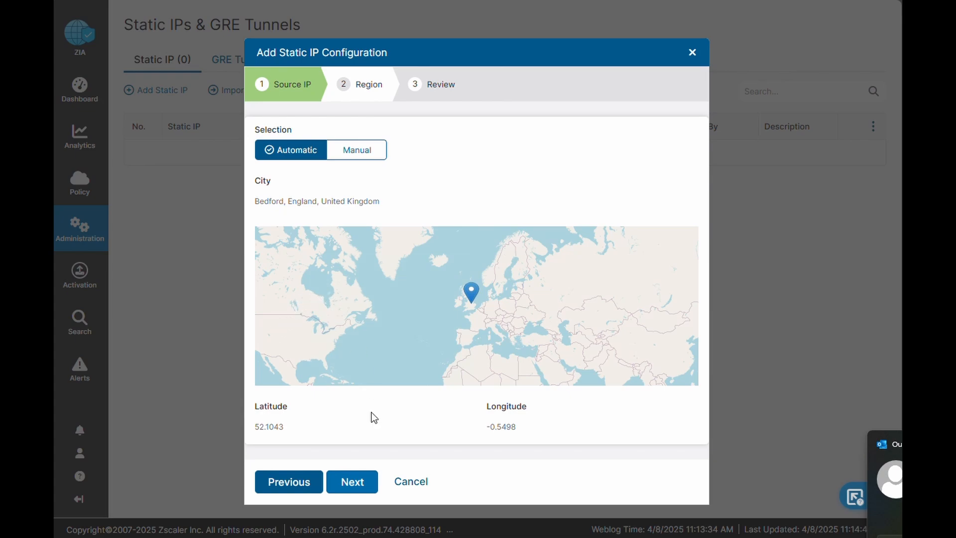
click(348, 482)
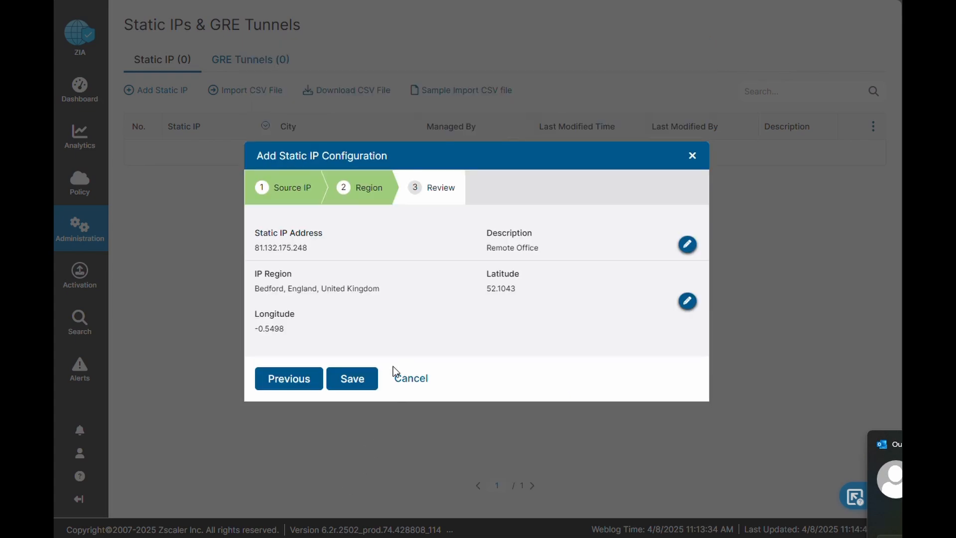
click(341, 379)
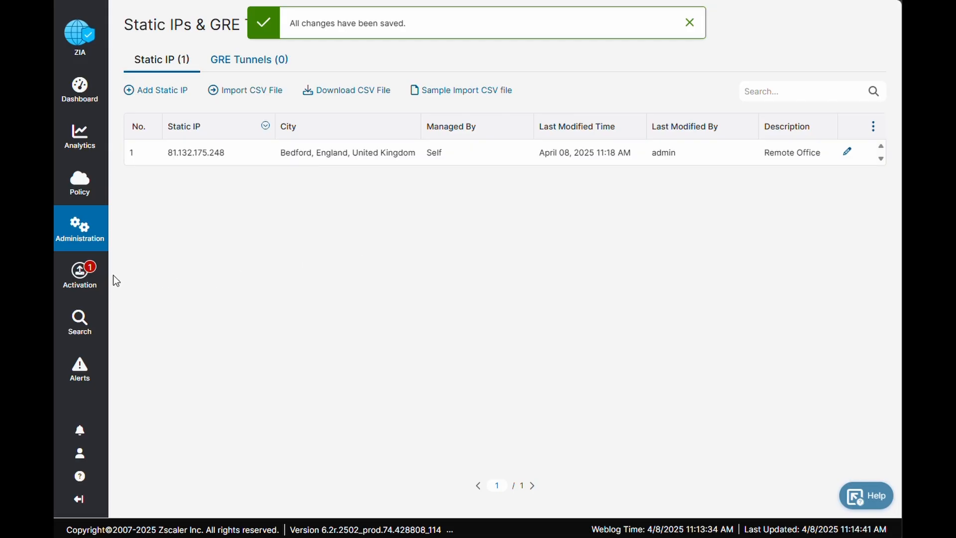
mouse_move(79, 275)
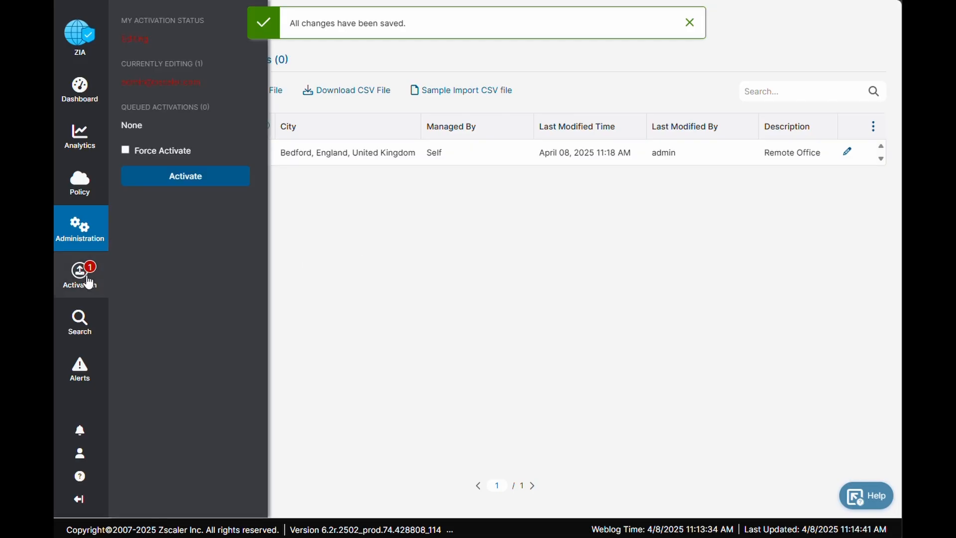
click(195, 182)
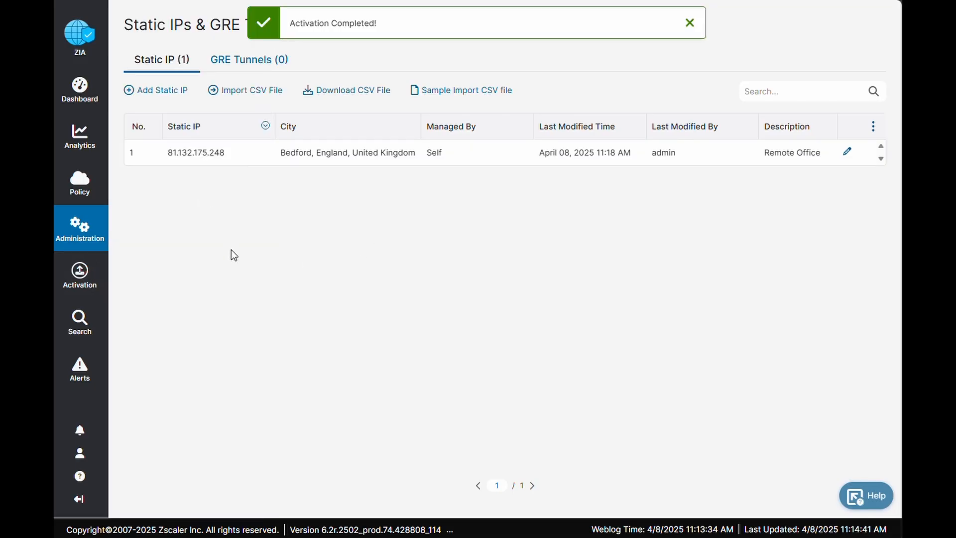
mouse_move(97, 236)
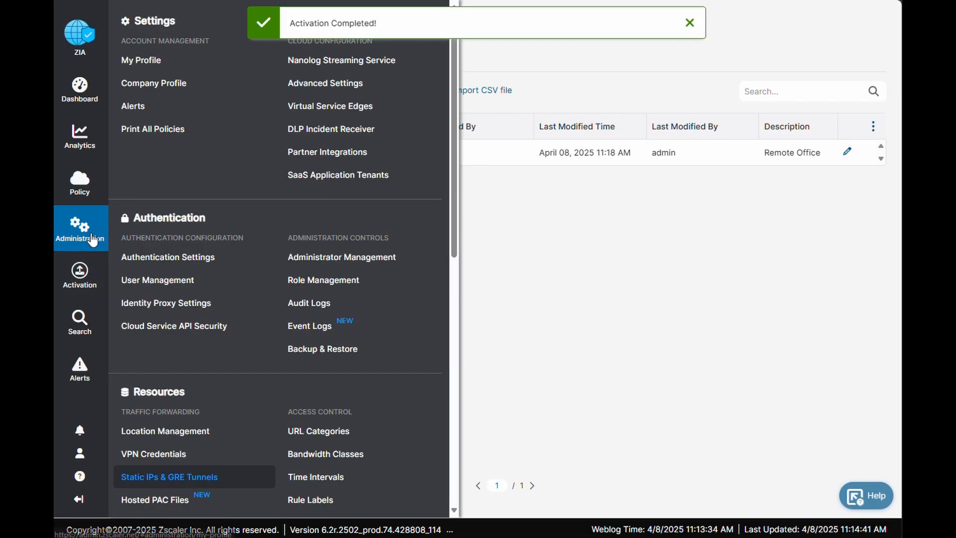
click(161, 455)
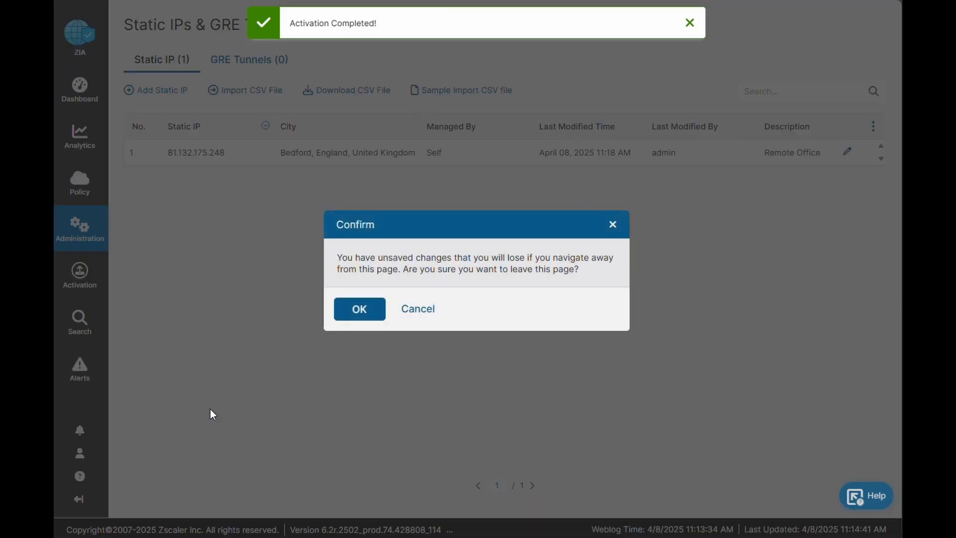
click(354, 313)
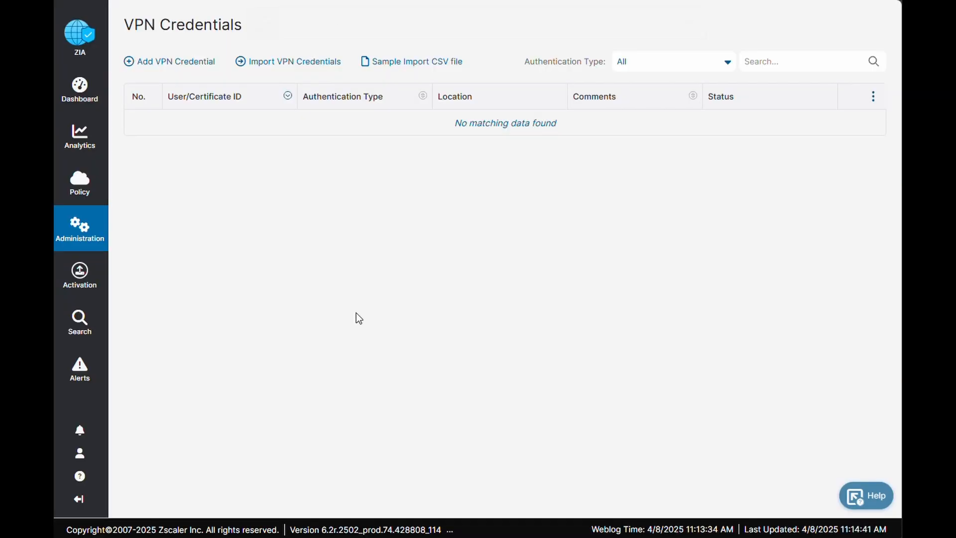
click(191, 70)
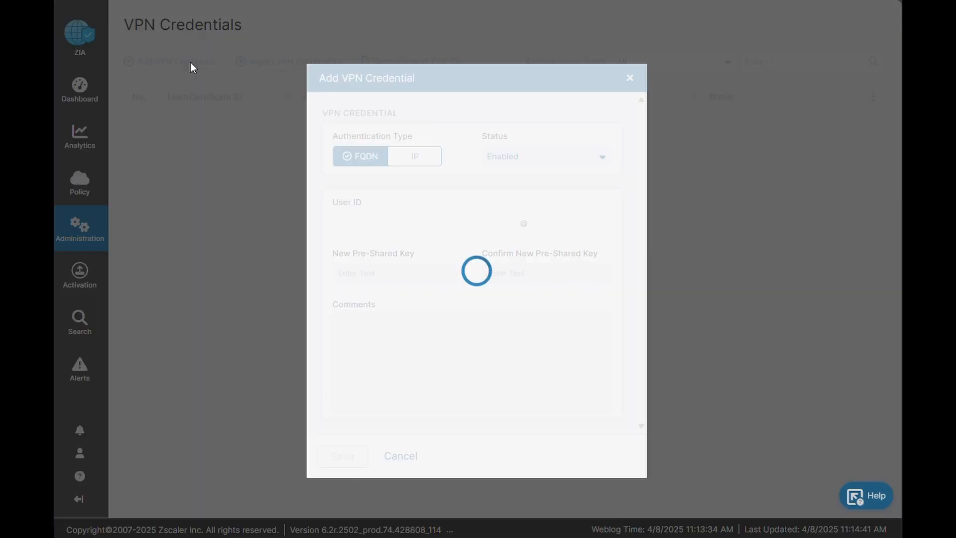
click(415, 162)
click(399, 228)
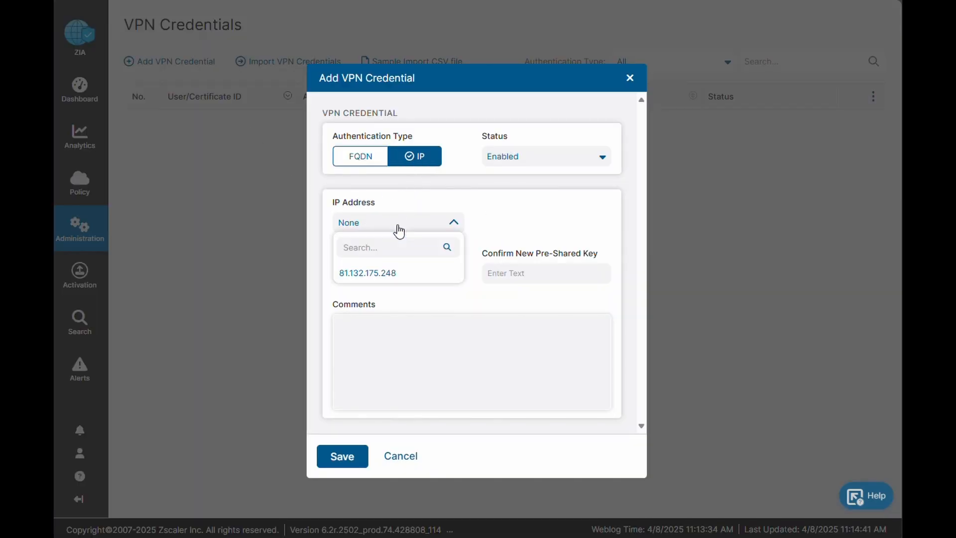
click(381, 273)
- Enter the new pre-shared key for the VPN credential and repeat it in the confirmation field
click(380, 275)
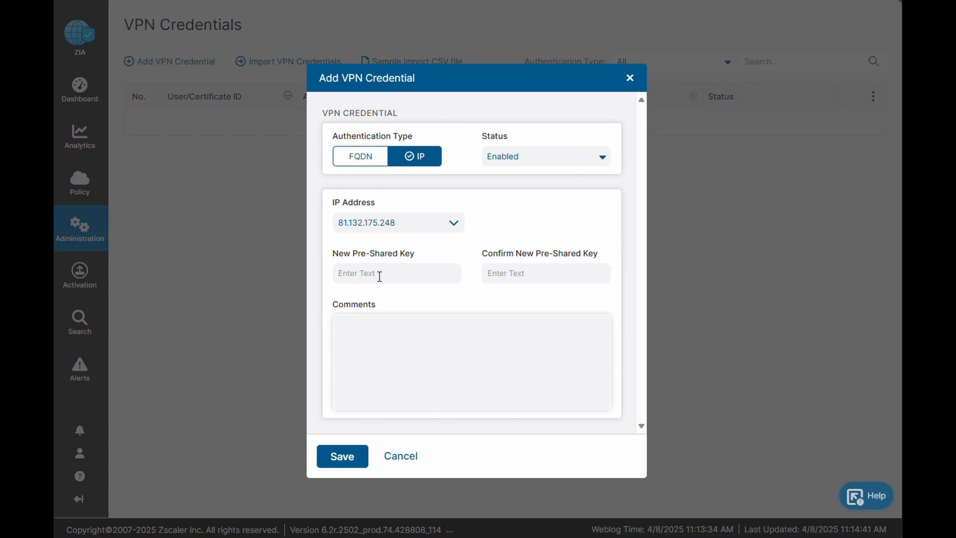
text(•)
key(BackSpace)
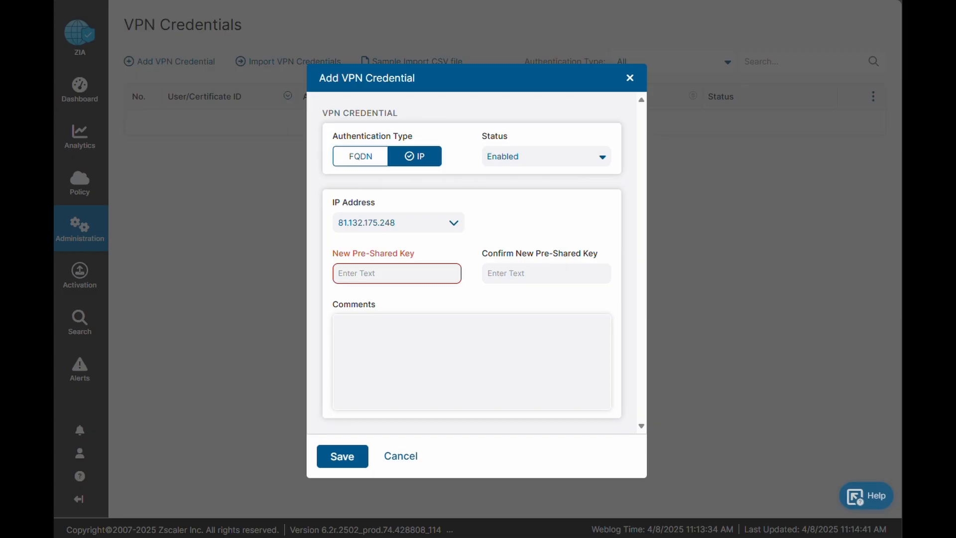
click(397, 272)
key(ctrl+v)
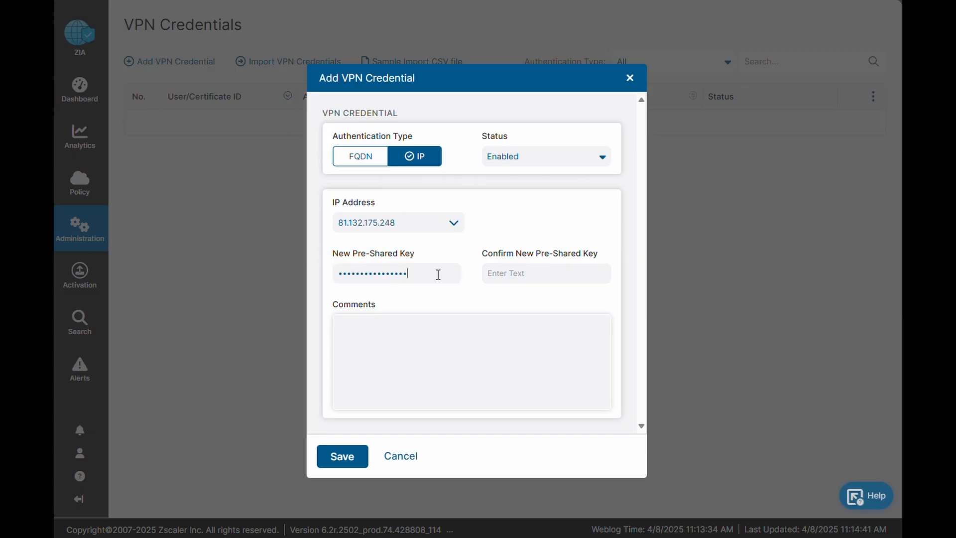
click(524, 277)
key(ctrl+v)
- Add the comment "Preshared key to establish site to site IPSec VPN link between Bscaler ZIA and Home" to the VPN credential
click(398, 326)
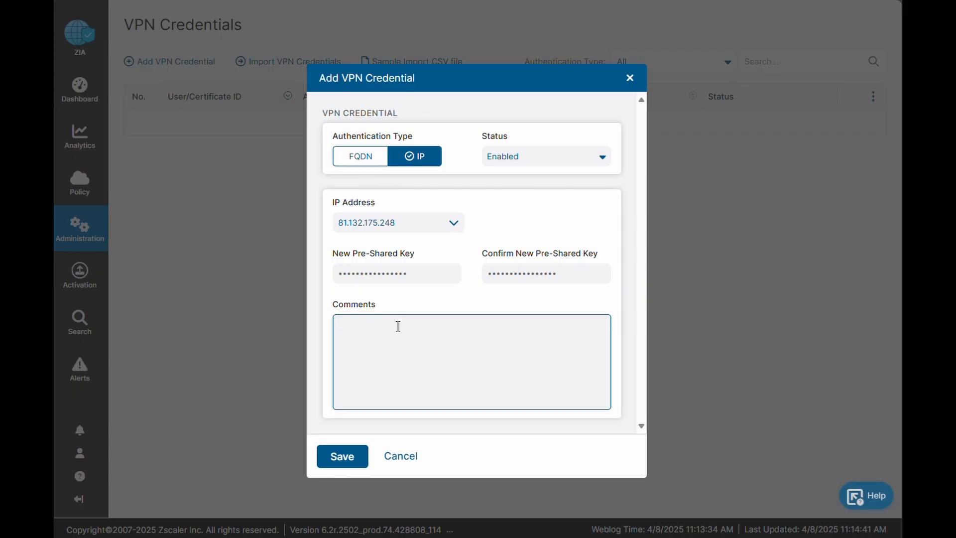
text(Preshared key to establish)
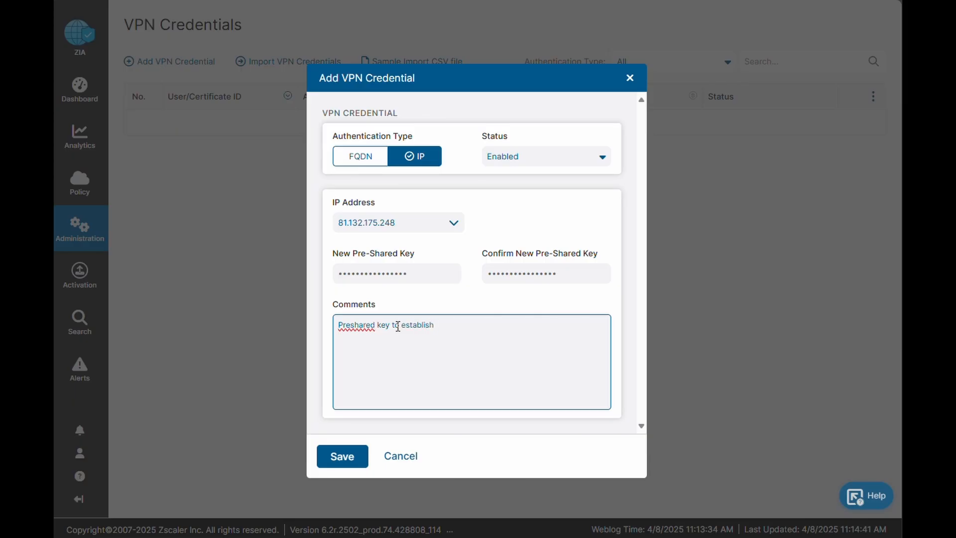
text( site to site)
key(Caps_Lock)
text(IPS)
key(Caps_Lock)
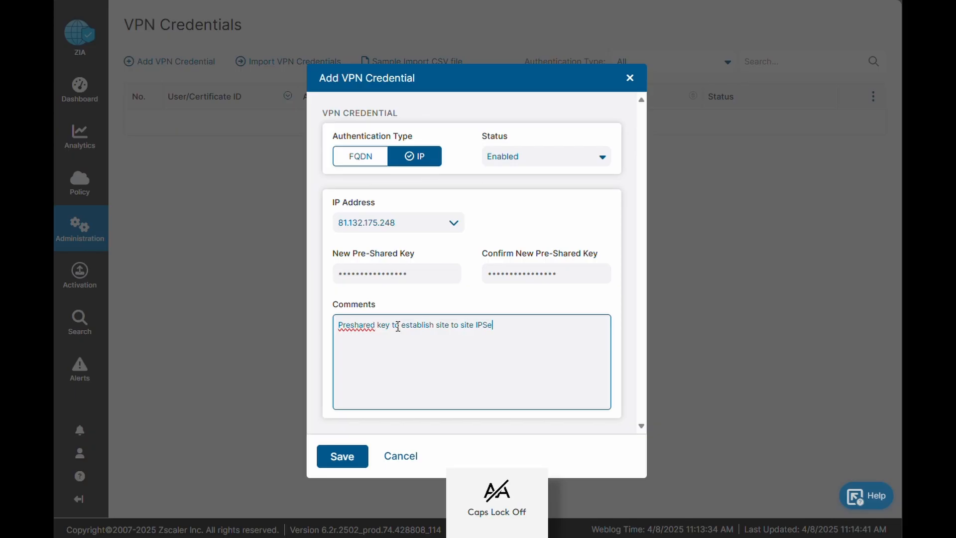
text(ec)
key(Caps_Lock)
text(VPN)
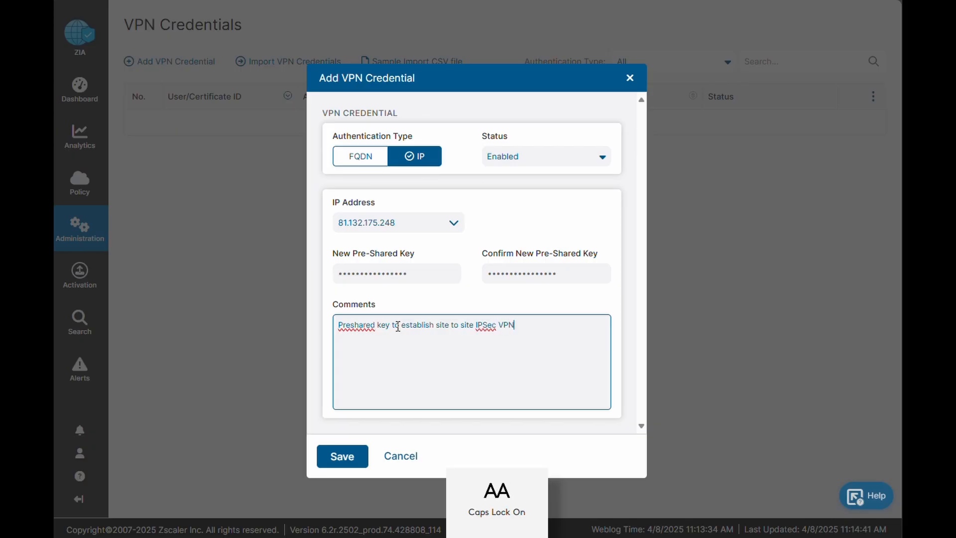
key(Caps_Lock)
text(link between)
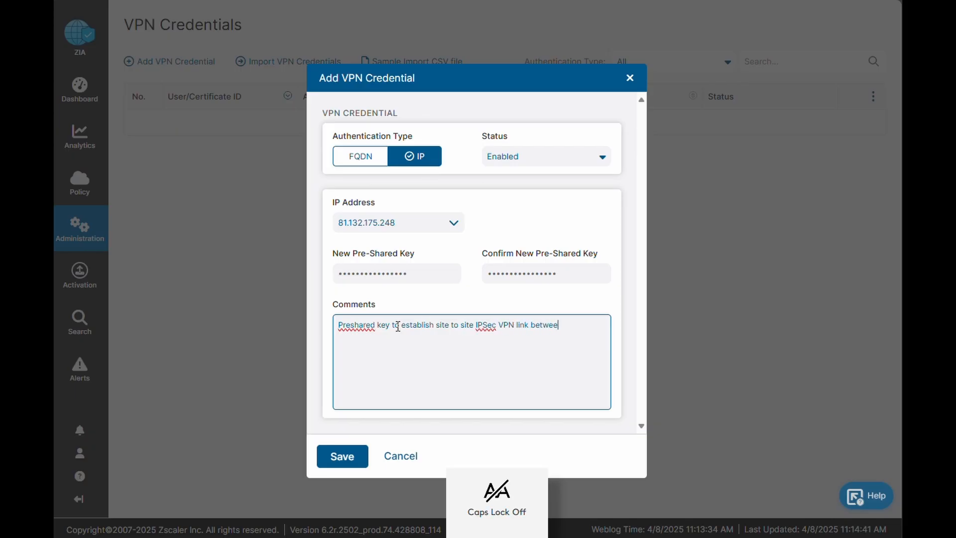
key(Caps_Lock)
text(B)
key(Caps_Lock)
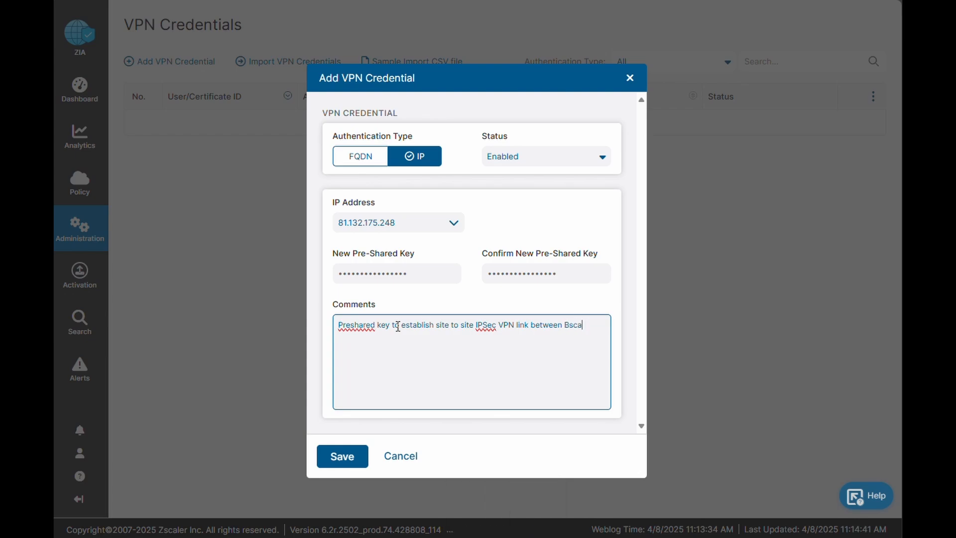
text(scaler)
key(Caps_Lock)
text(ZIA)
key(Caps_Lock)
text(and)
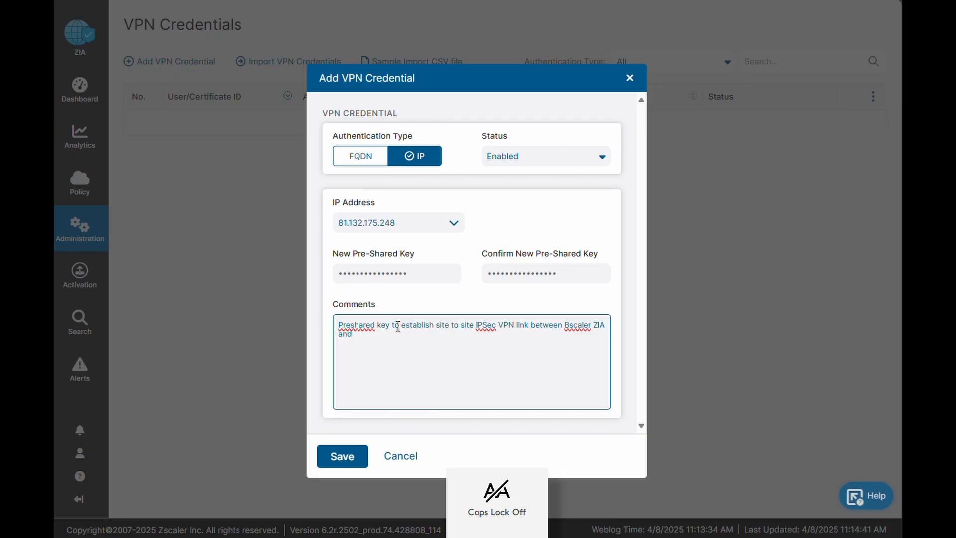
key(Caps_Lock)
text(Ho)
key(Caps_Lock)
text(ome)
- Save the VPN credential and activate the pending change
click(346, 454)
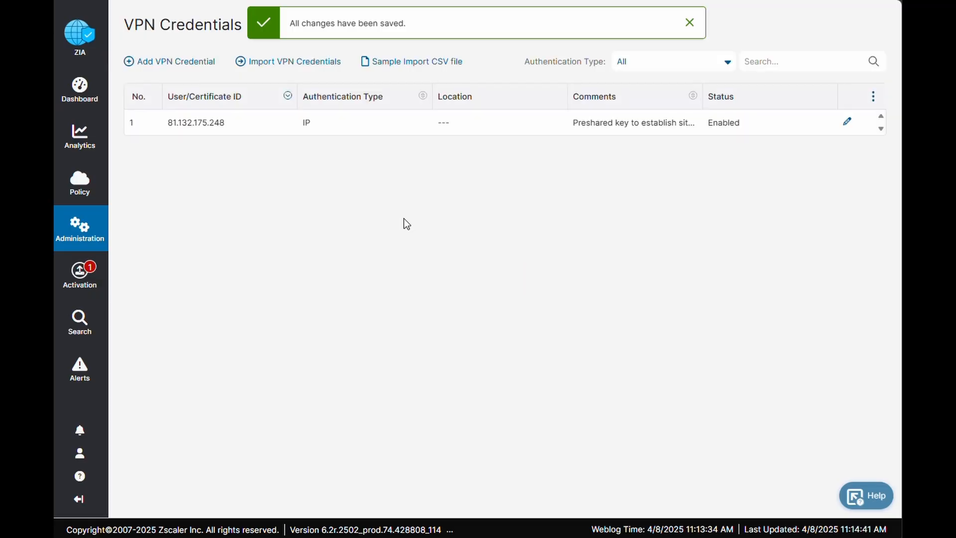
mouse_move(87, 273)
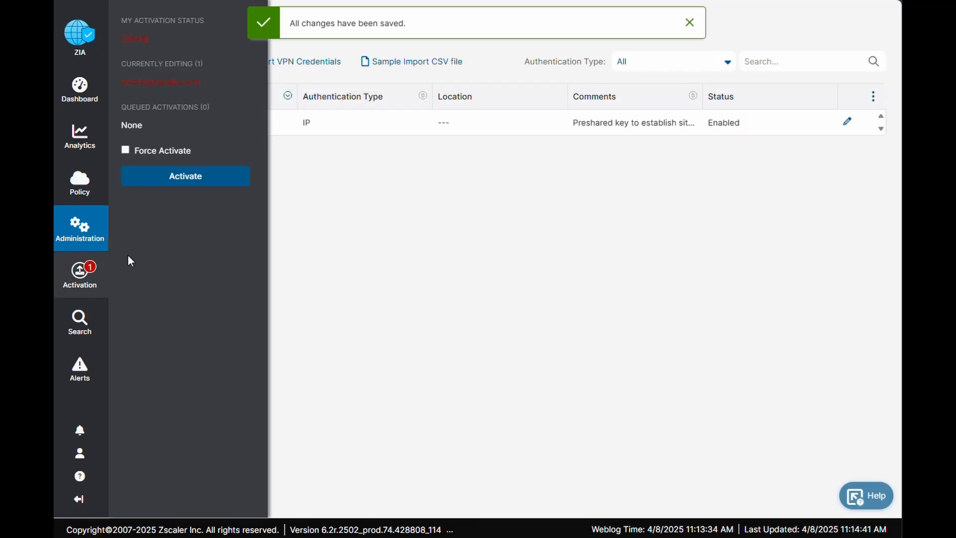
click(194, 176)
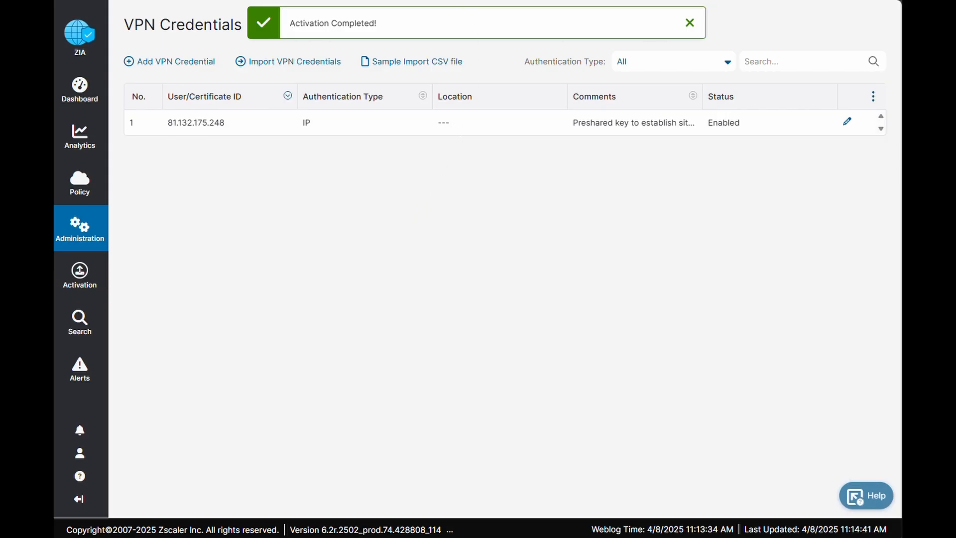
- Start a new location in Location Management named Remote Office, with Milton Keynes as the city
mouse_move(97, 238)
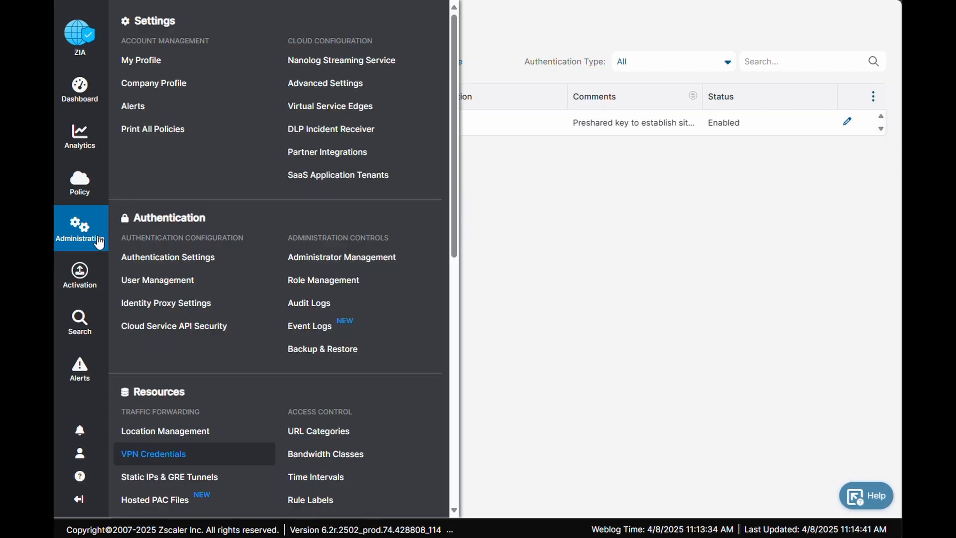
click(178, 432)
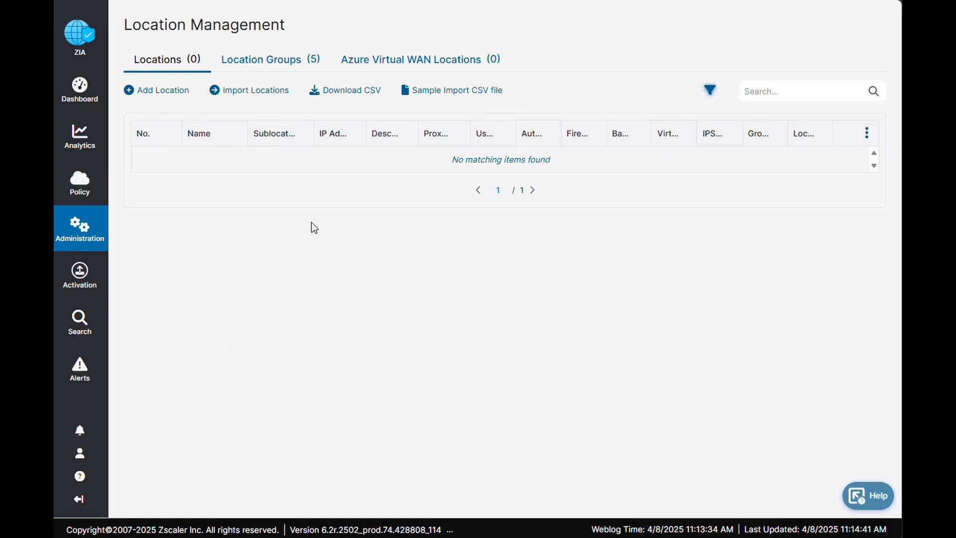
click(169, 90)
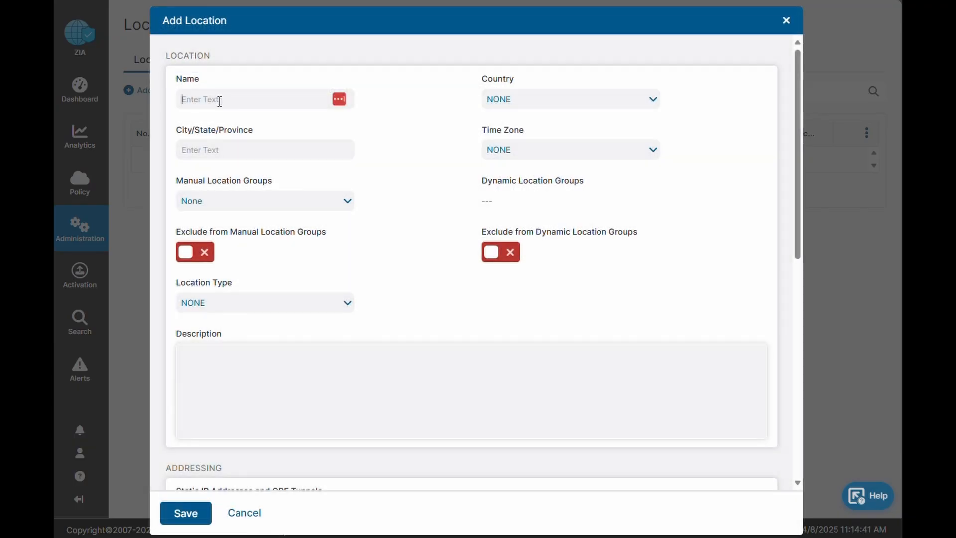
click(217, 98)
text(Remote Office)
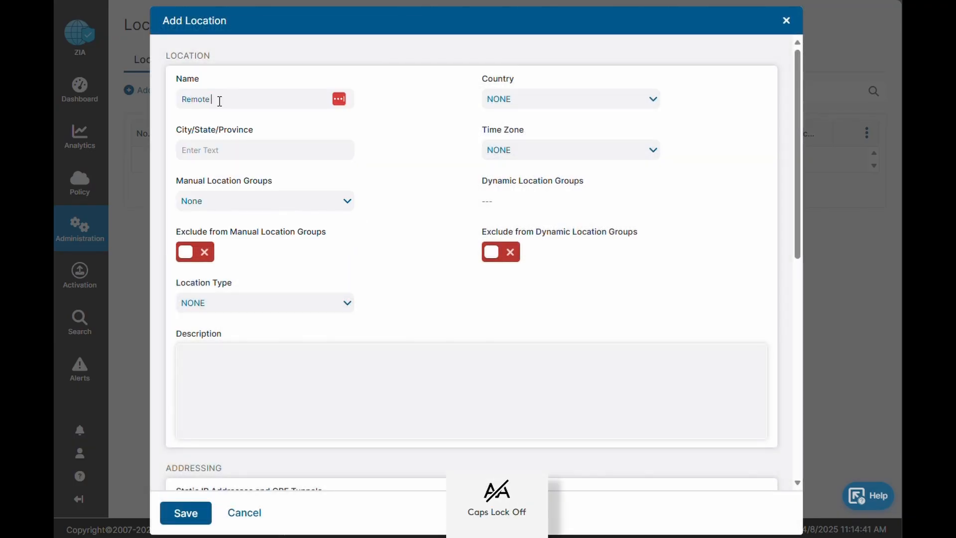
click(209, 151)
text(Milton Keynes)
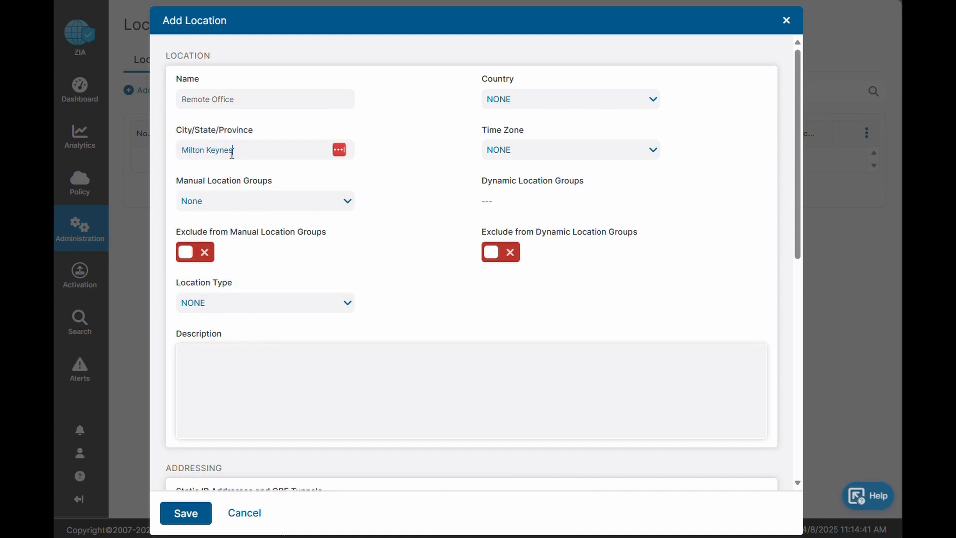
- Set the new location's country to United Kingdom, its time zone to GMT and its location type to IoT traffic
click(500, 106)
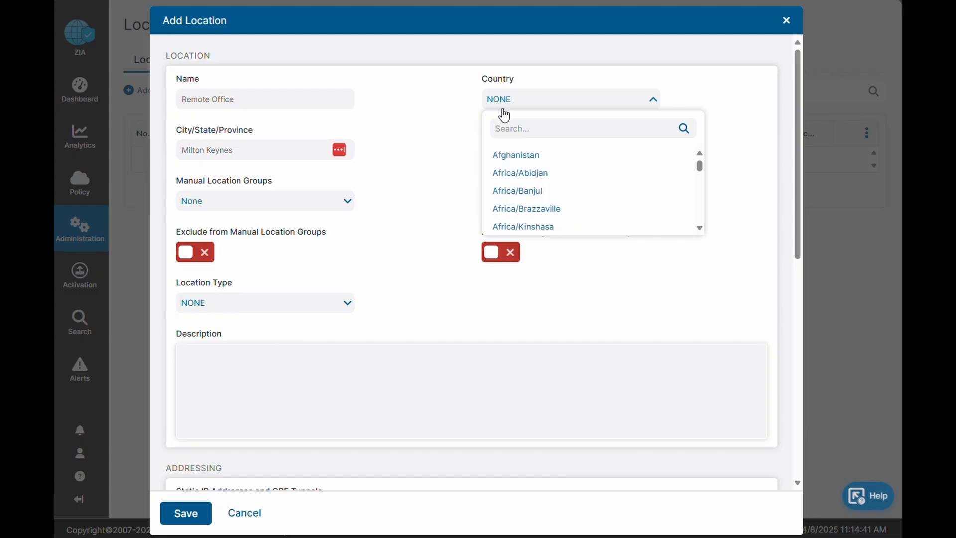
text(united)
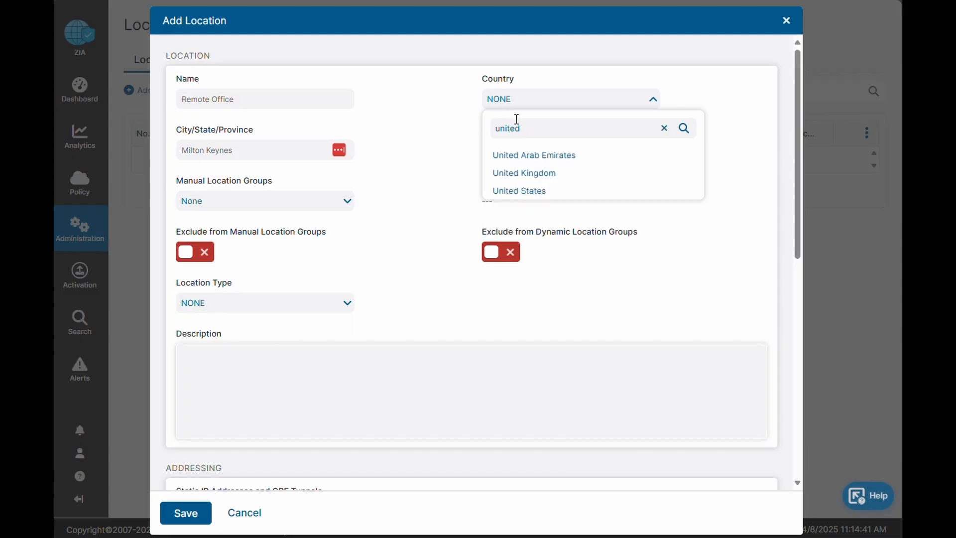
click(548, 174)
click(527, 154)
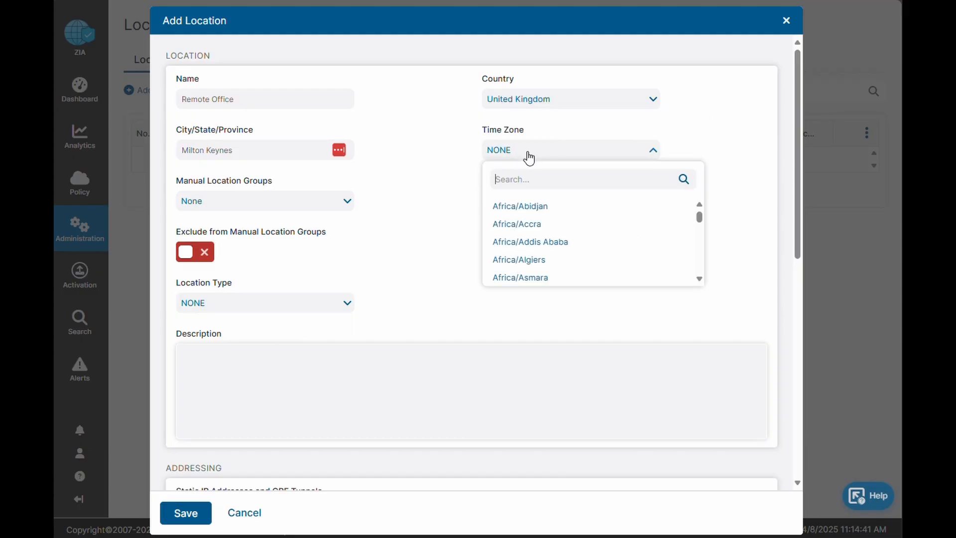
scroll(530, 239, down, 20)
click(513, 271)
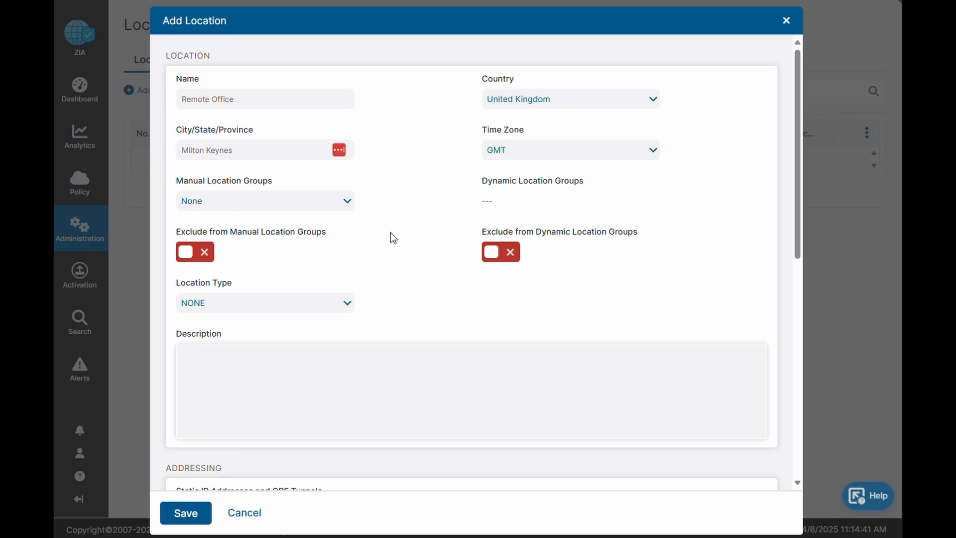
click(272, 302)
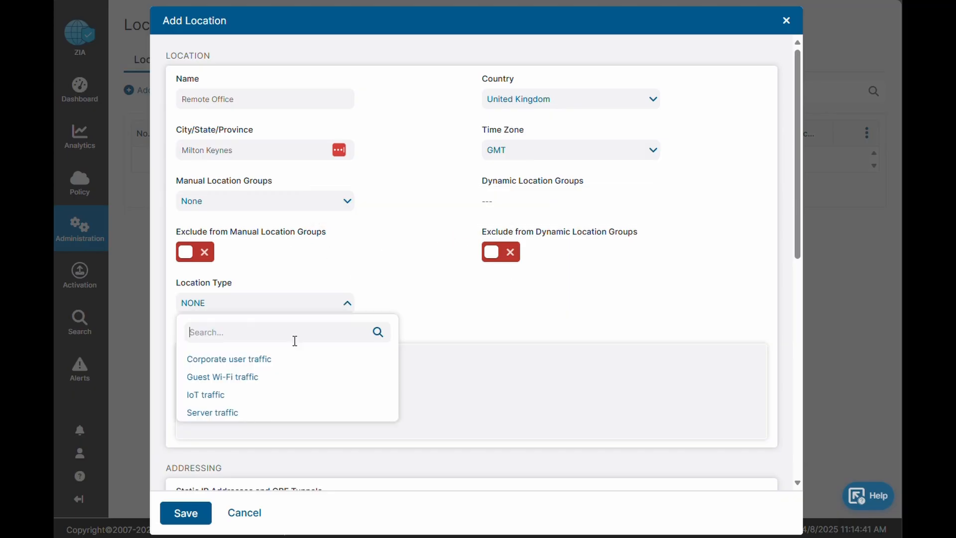
click(217, 399)
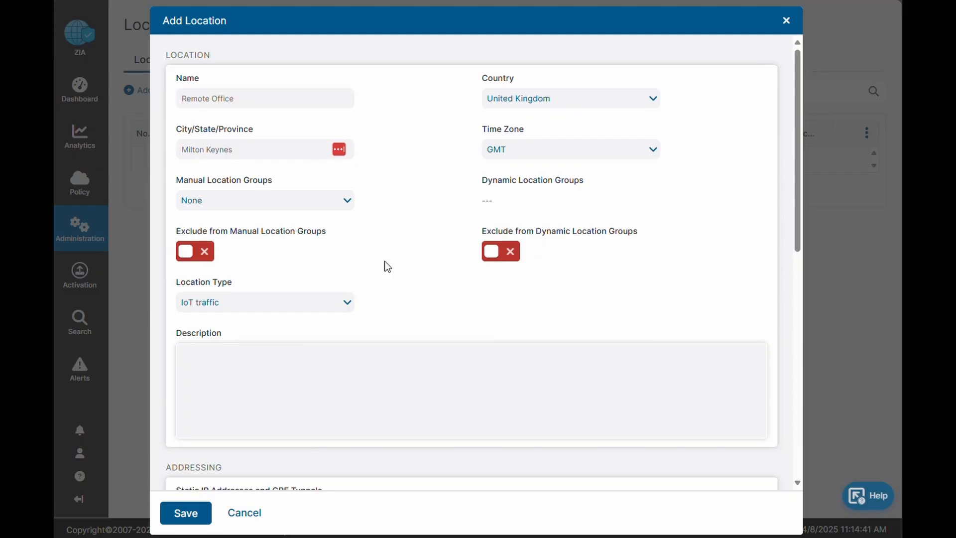
- Assign the static IP address 81.132.175.248 to the location in its addressing settings
scroll(387, 268, down, 3)
scroll(269, 229, down, 2)
scroll(269, 230, down, 2)
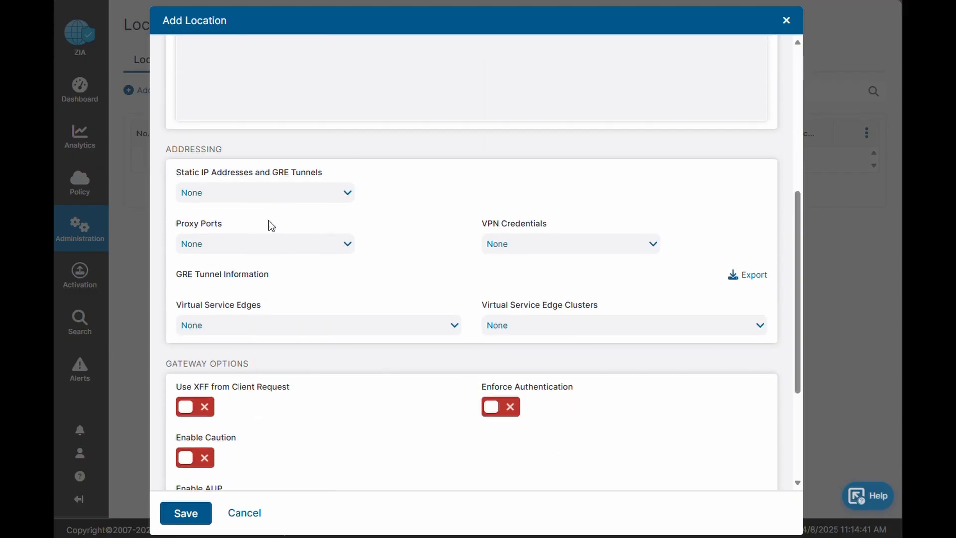
click(267, 192)
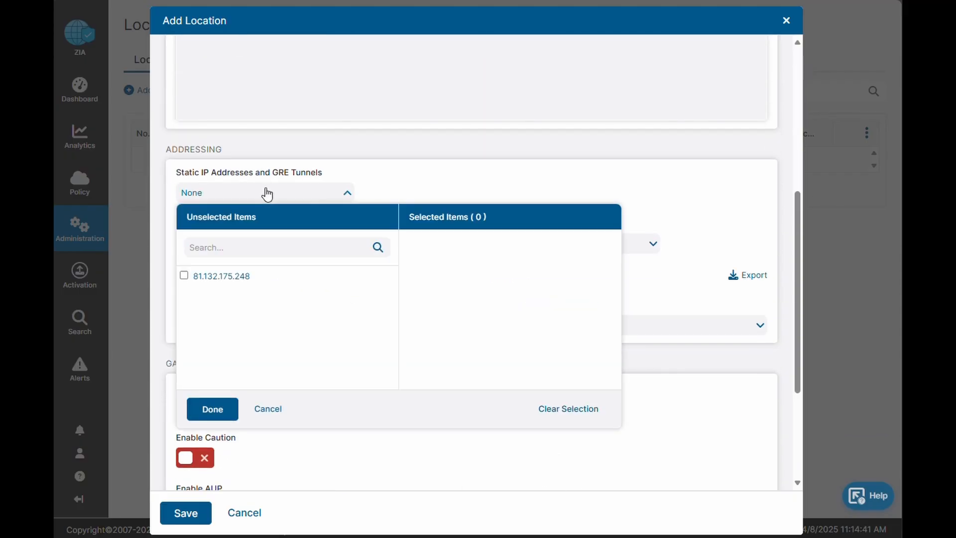
click(222, 277)
click(213, 409)
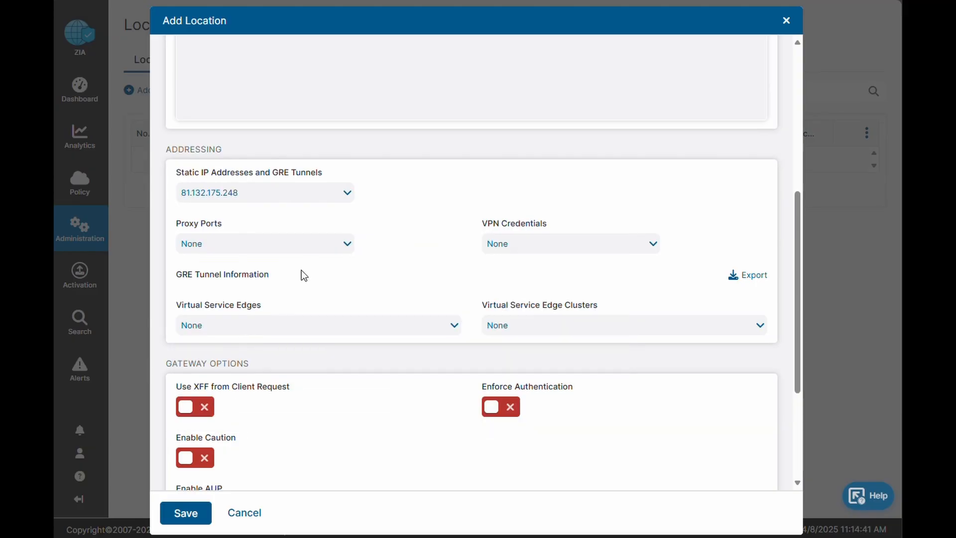
- Assign the VPN credential 81.132.175.248 to the location
click(510, 245)
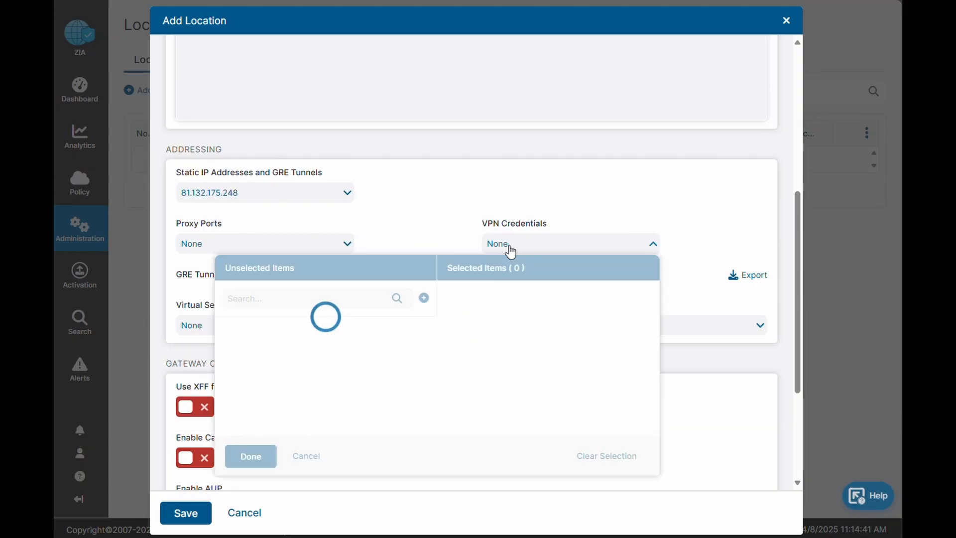
click(241, 332)
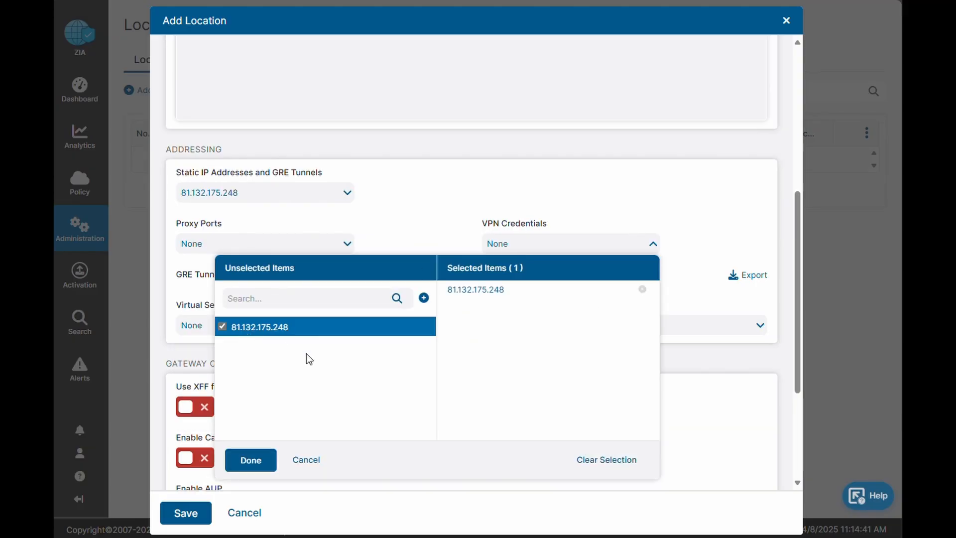
click(241, 460)
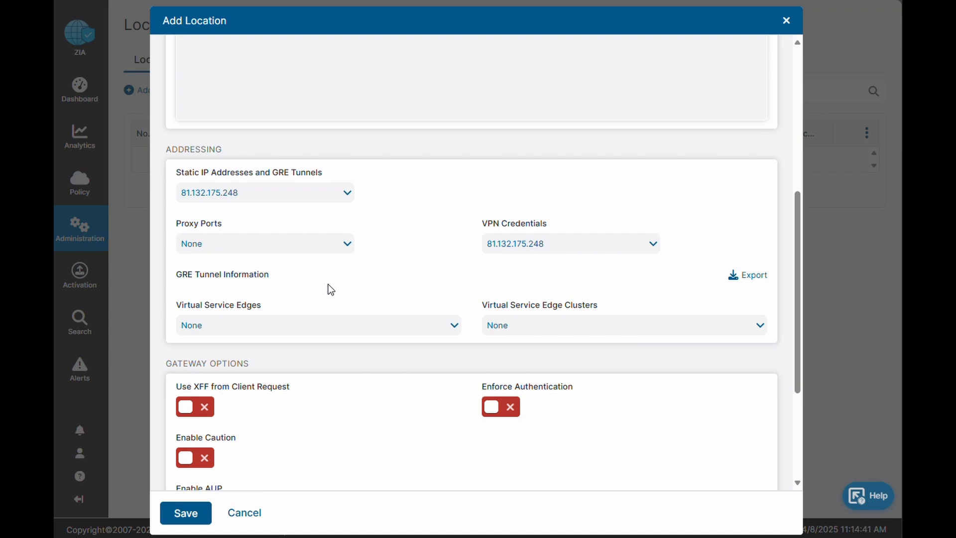
- Save the Remote Office location with the default gateway and bandwidth options, and activate the pending change
scroll(340, 279, down, 2)
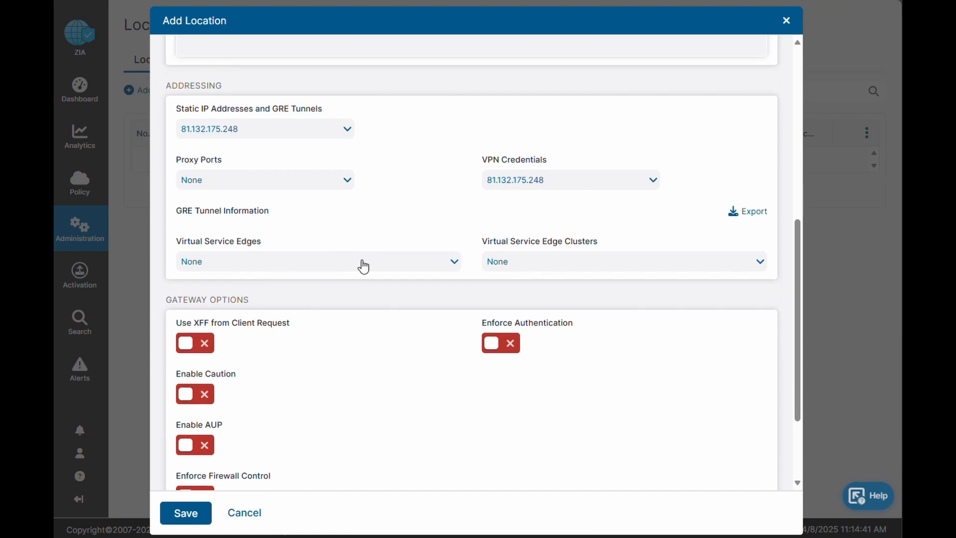
scroll(363, 264, down, 4)
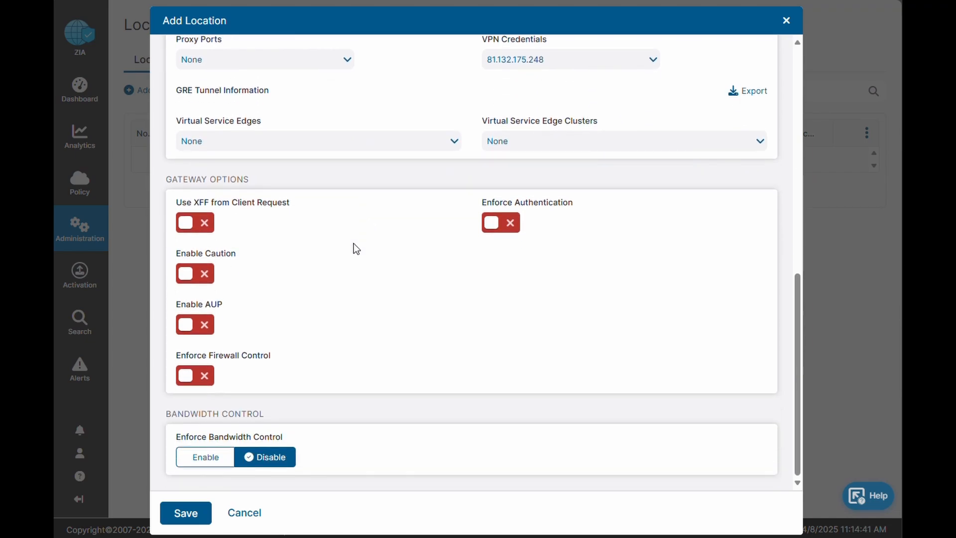
click(185, 511)
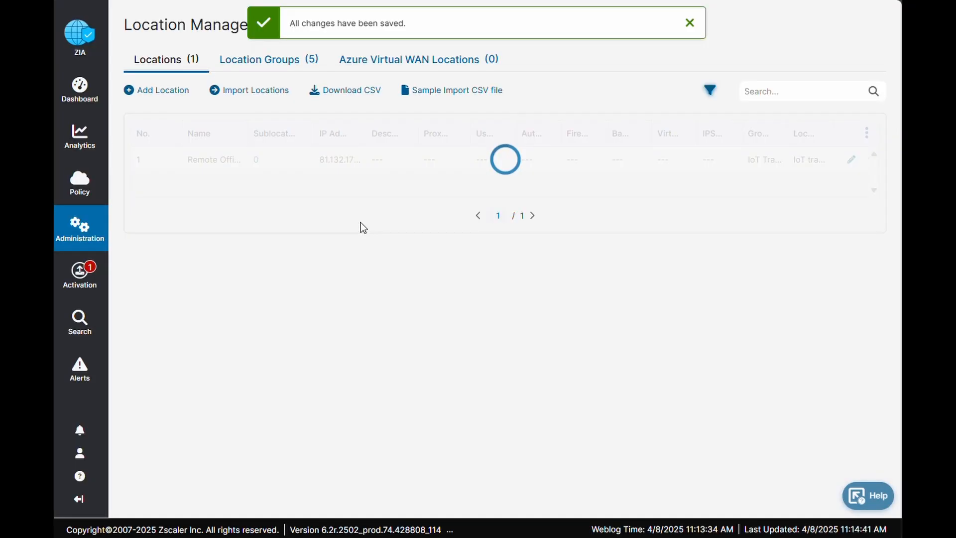
click(83, 276)
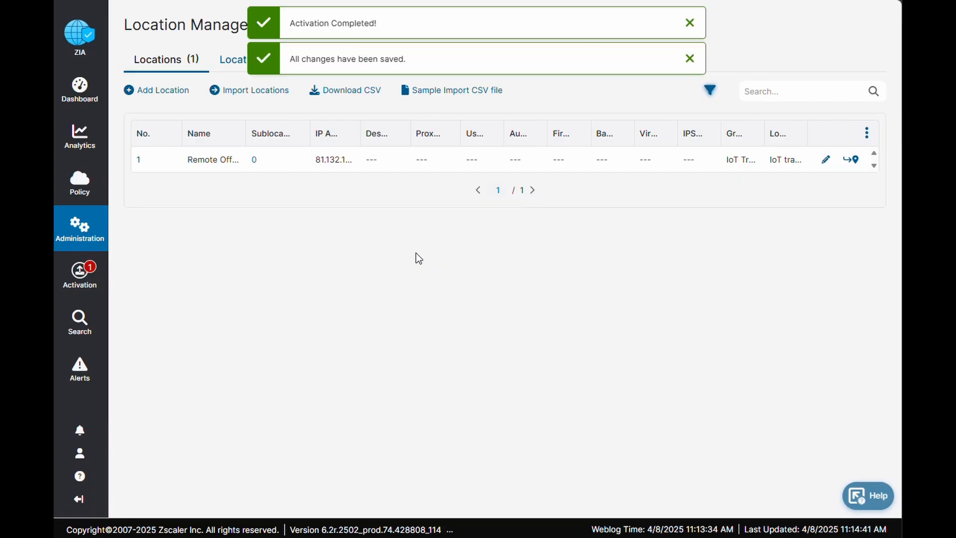
- Search the web for config.zscaler.com/zscaler.net/cenr in a new browser tab and open the zscaler.net Cloud Enforcement Node Ranges page
key(ctrl+t)
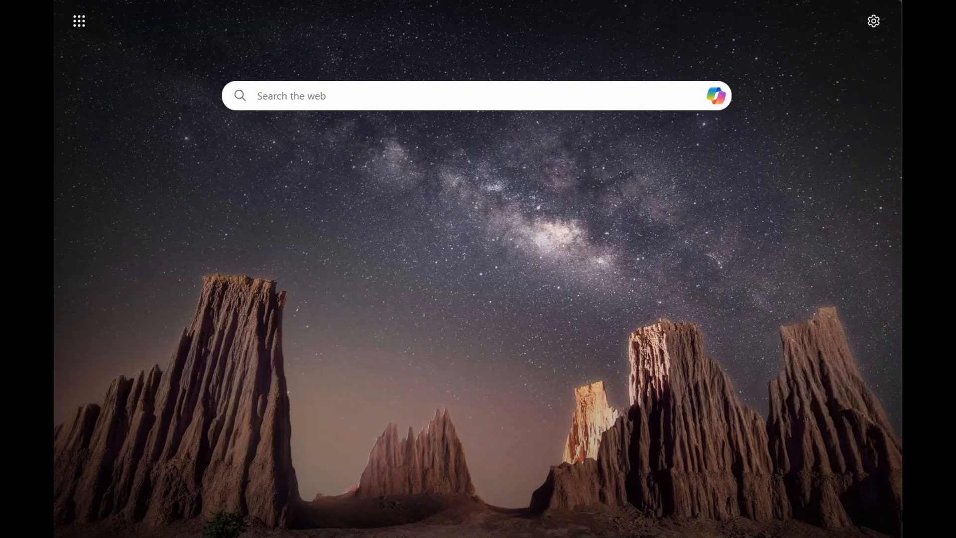
click(301, 94)
text(config.zscaler.com/zscaler.net/cenr)
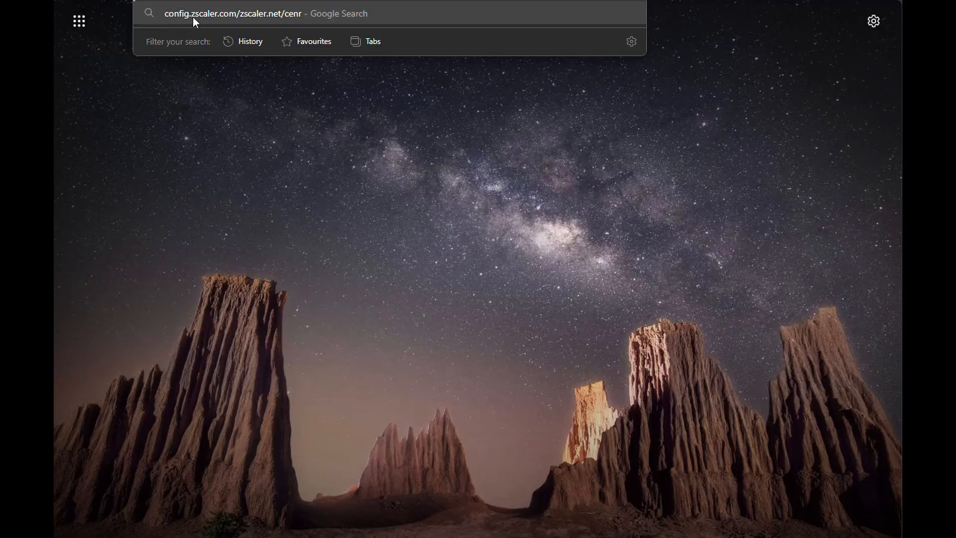
click(270, 14)
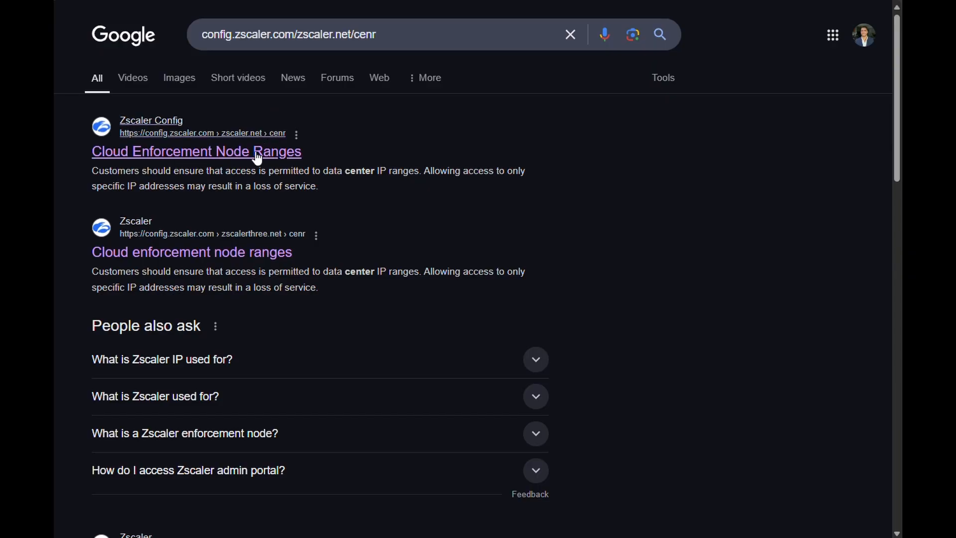
click(246, 151)
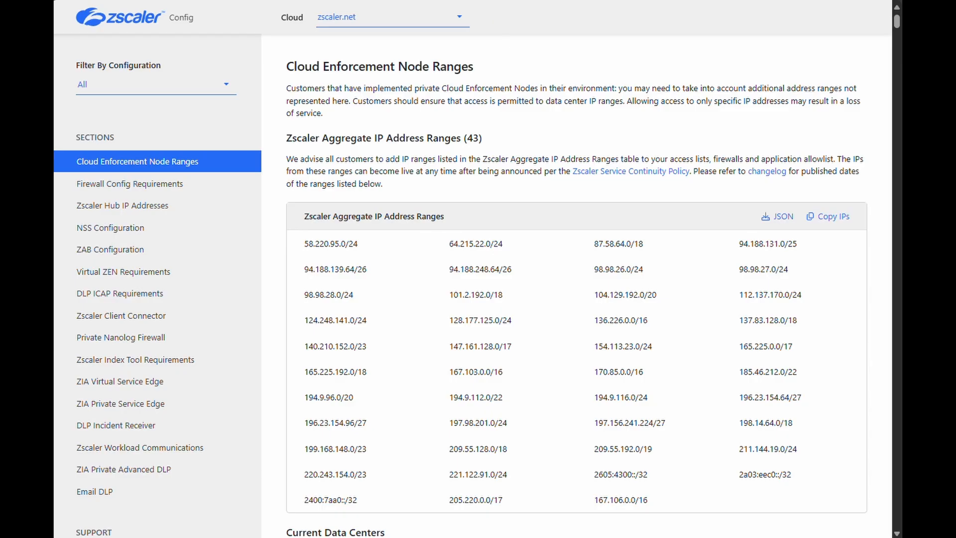
- Find the London V data center in the EMEA list and select its SVPN virtual IP address
scroll(548, 199, down, 10)
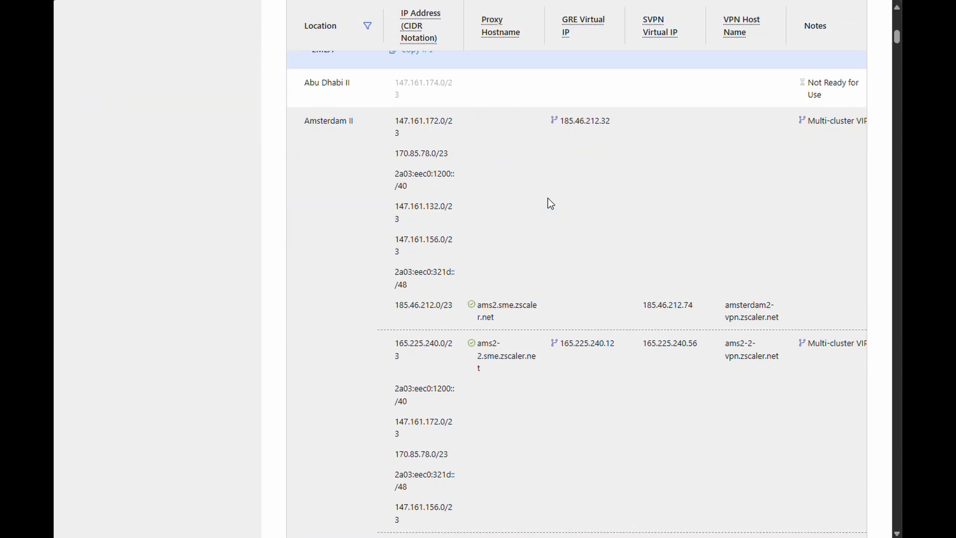
scroll(604, 172, up, 1)
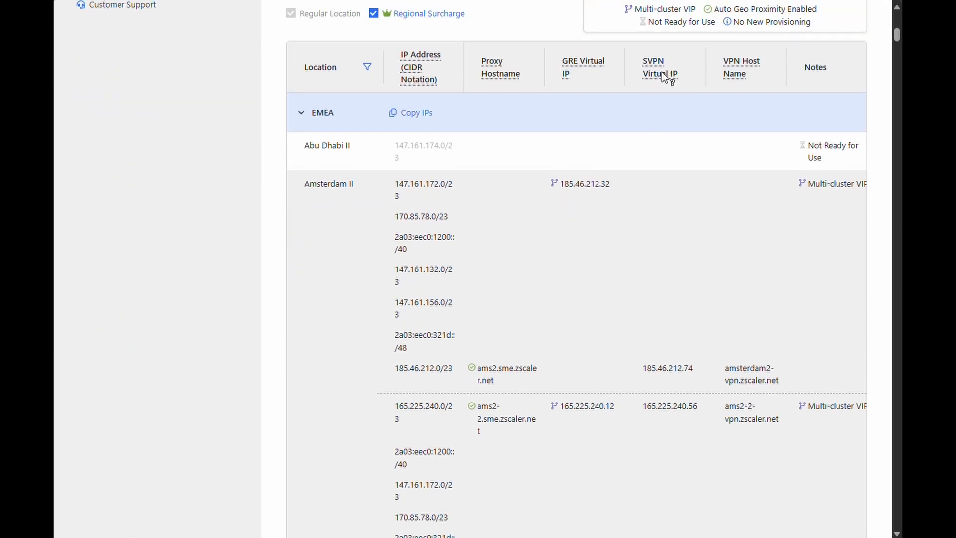
scroll(553, 255, down, 15)
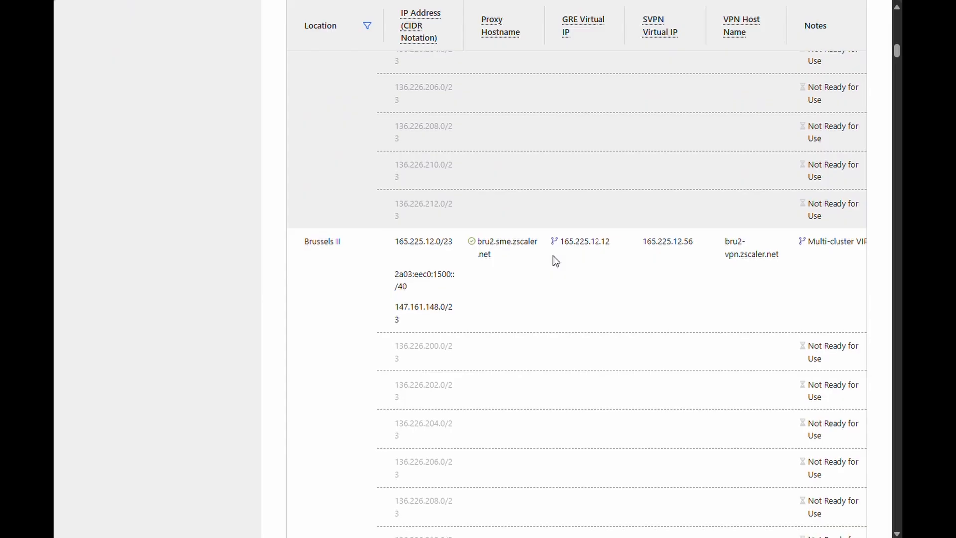
scroll(552, 255, down, 15)
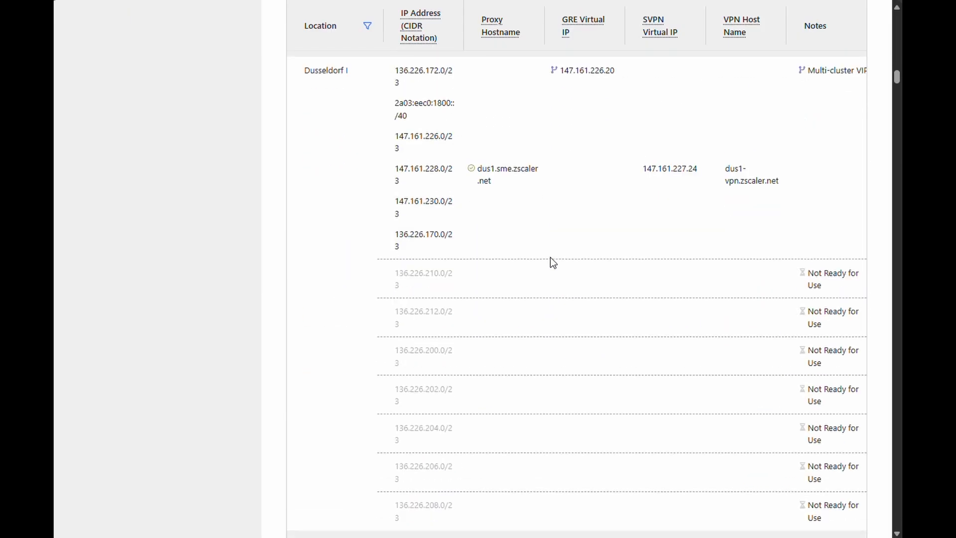
scroll(551, 258, down, 15)
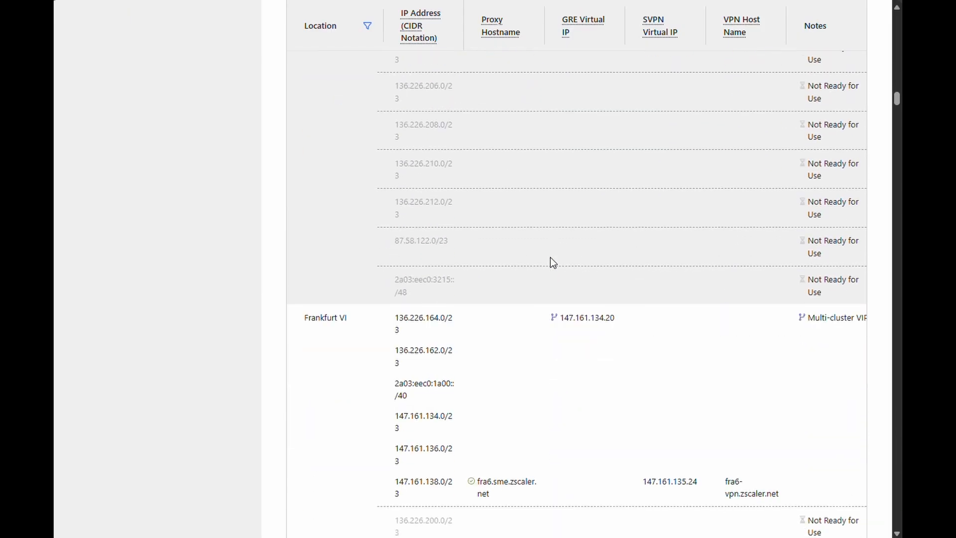
scroll(551, 257, down, 15)
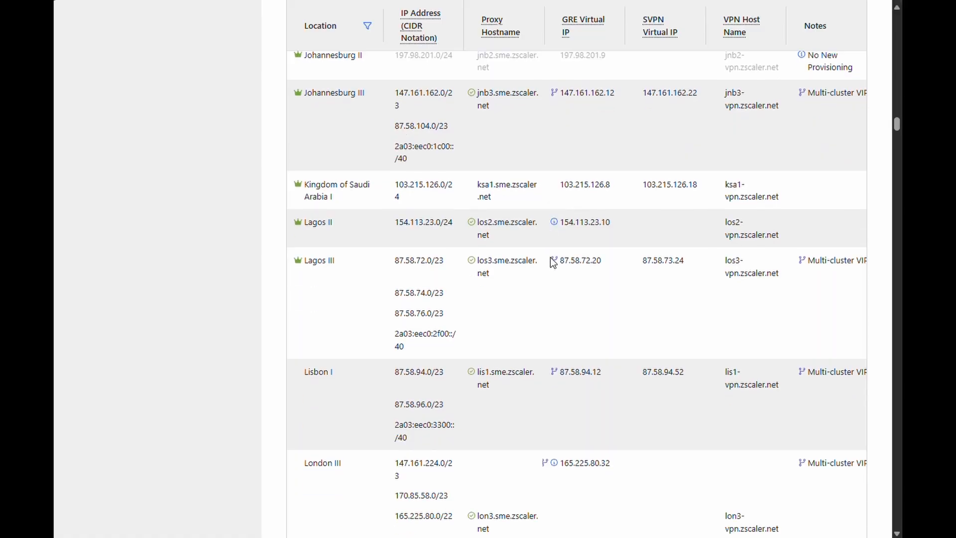
scroll(551, 258, down, 15)
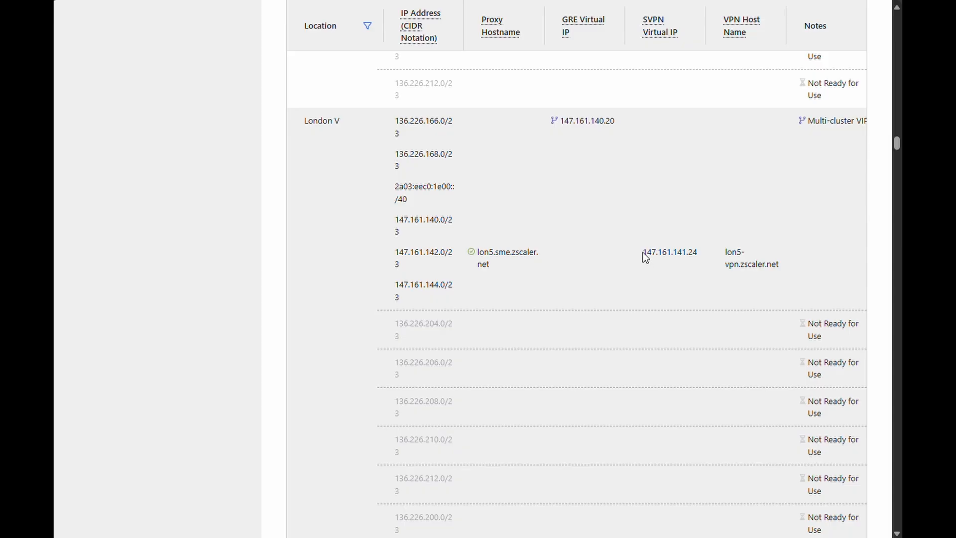
drag(643, 252, 697, 253)
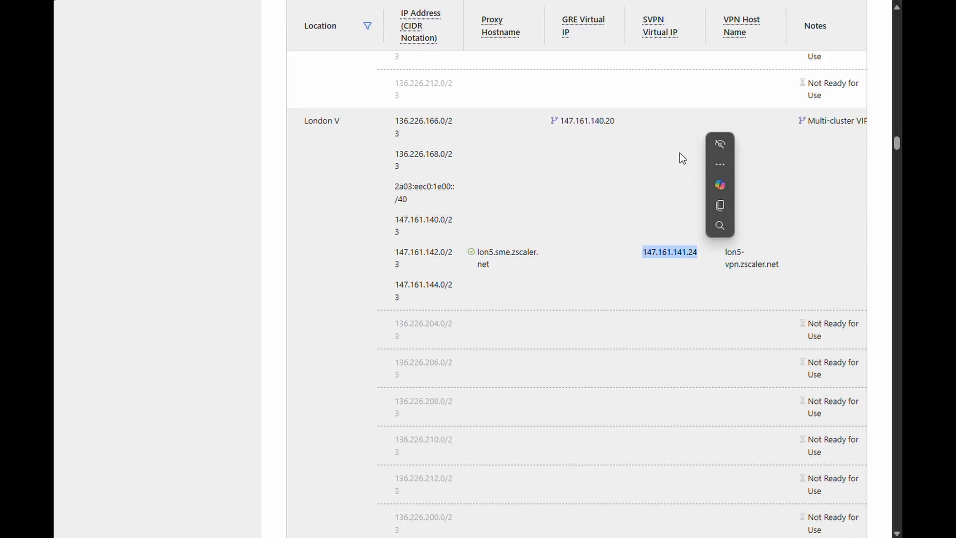